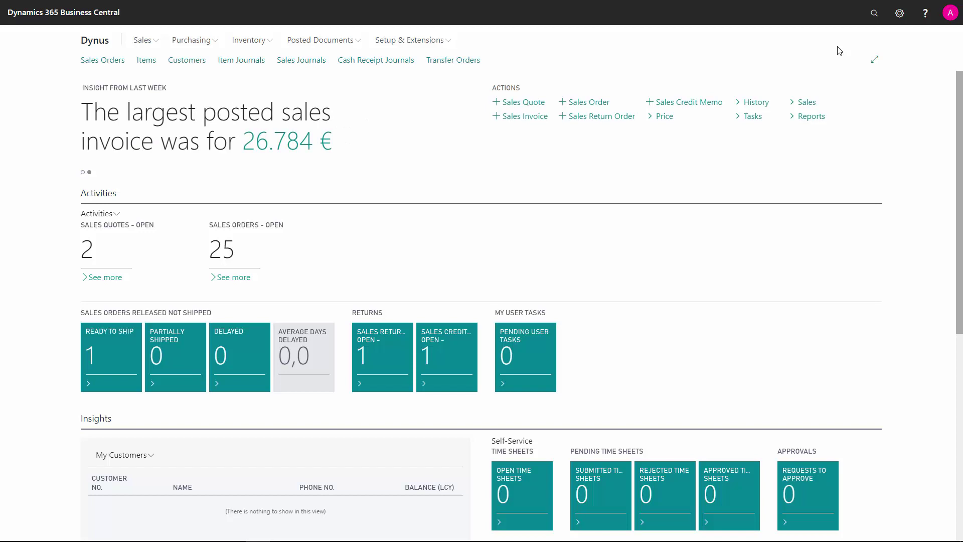
Step: Find Demand Forecasts through Tell Me ('dem for') and open forecast 2019 for editing
left_click(873, 15)
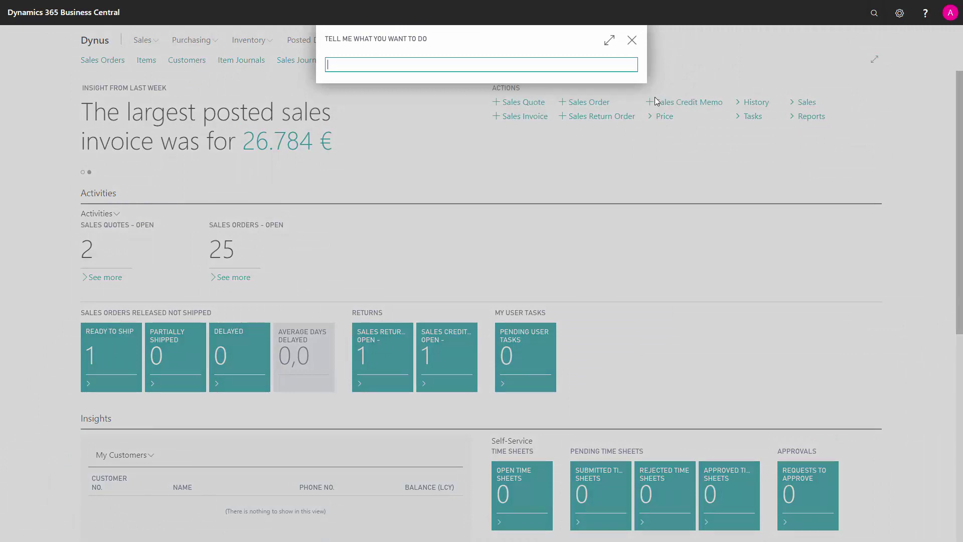
type("dem for")
left_click(382, 112)
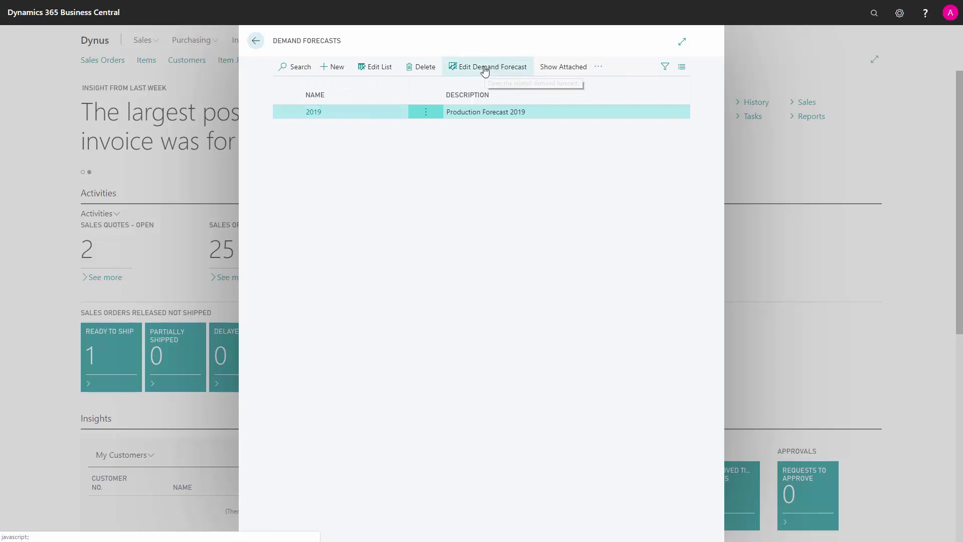
left_click(484, 72)
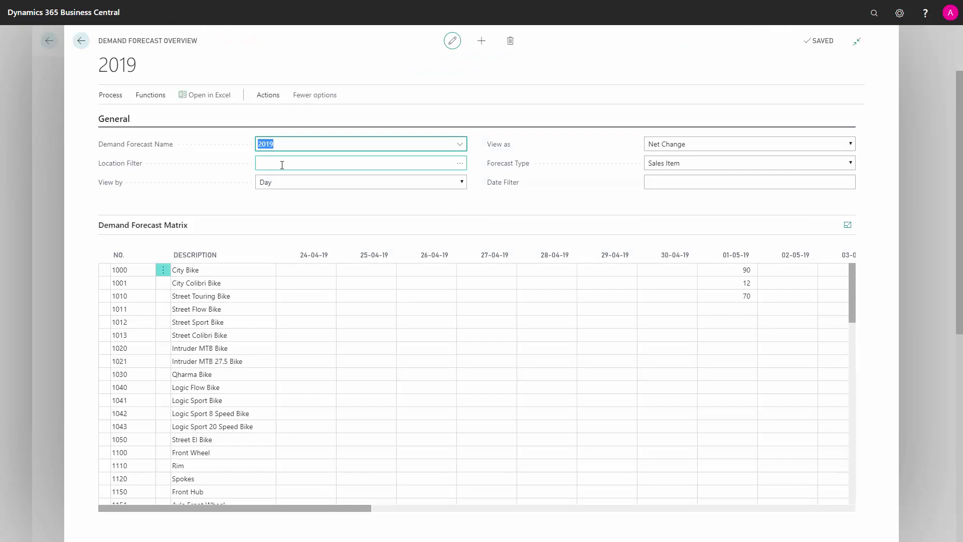
Step: Switch the 2019 forecast matrix's View by setting from Day to Month
left_click(286, 182)
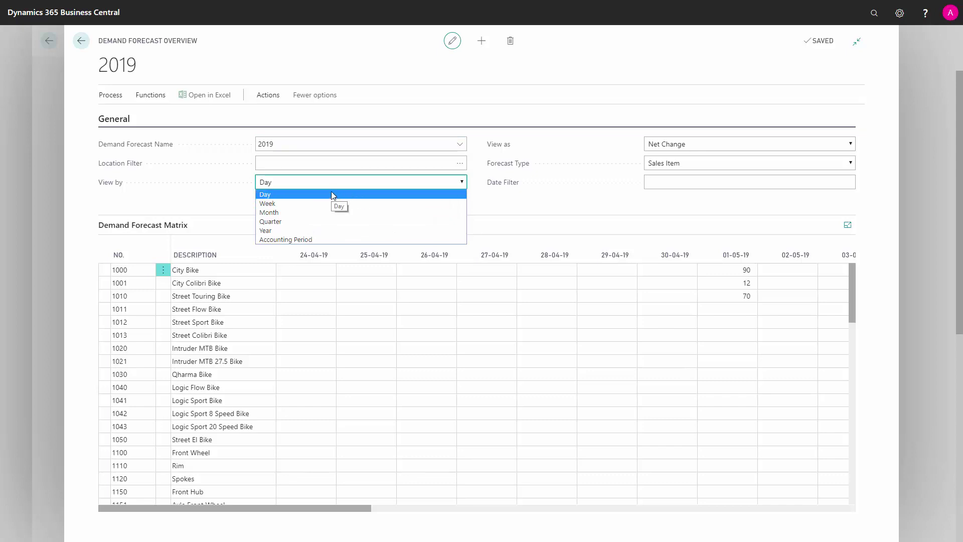
left_click(272, 213)
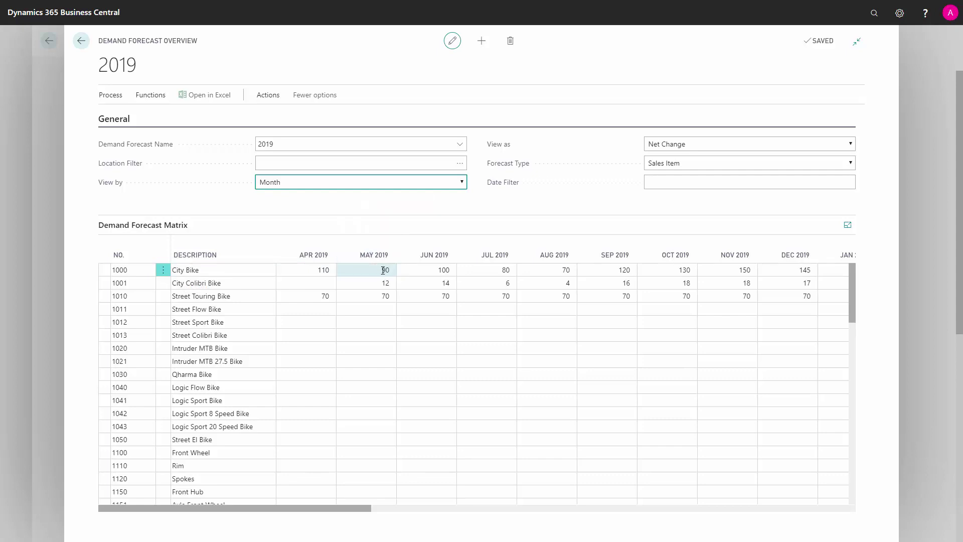
Step: Enter 92 as City Bike's MAY 2019 forecast quantity
left_click(383, 270)
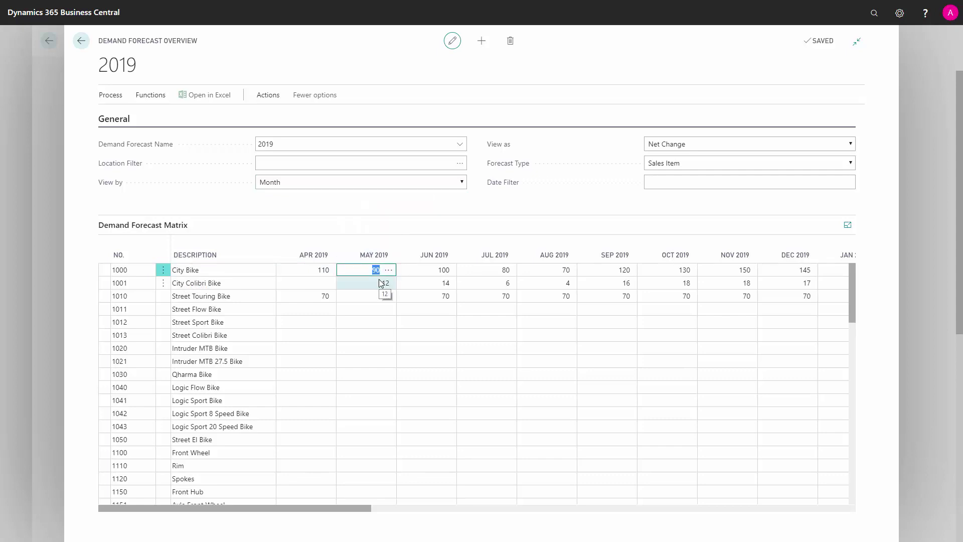
type("92")
key("Tab")
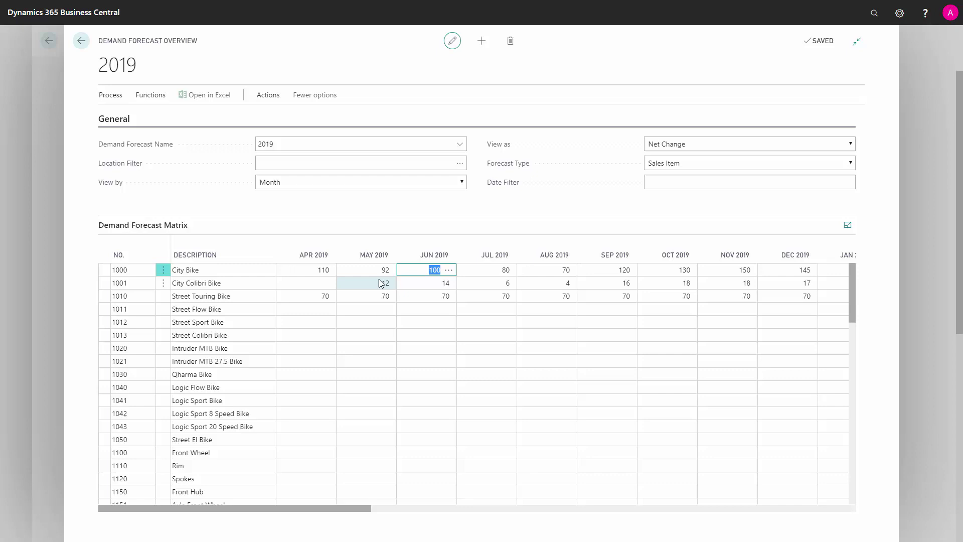
Step: Review City Bike's May forecast entries, the original 90 and the added 2
left_click(384, 270)
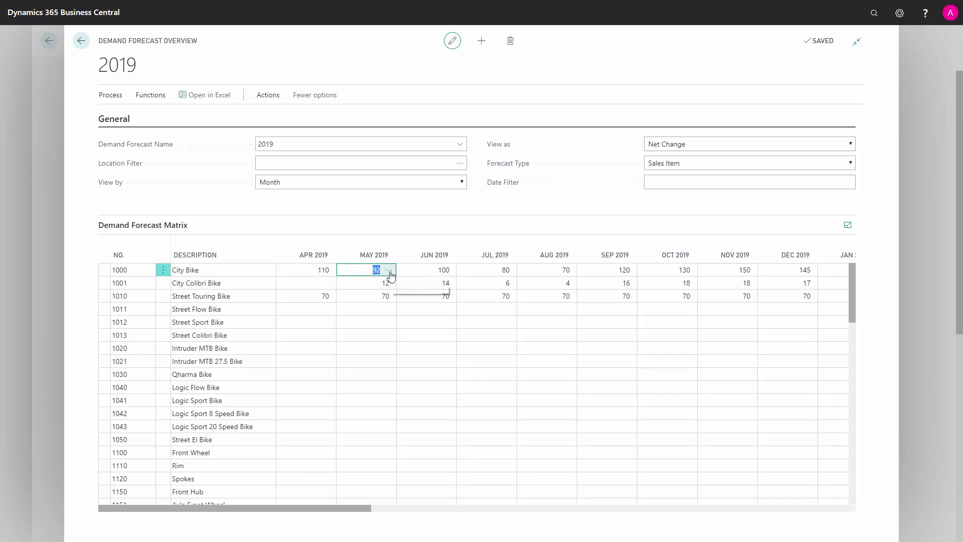
left_click(389, 271)
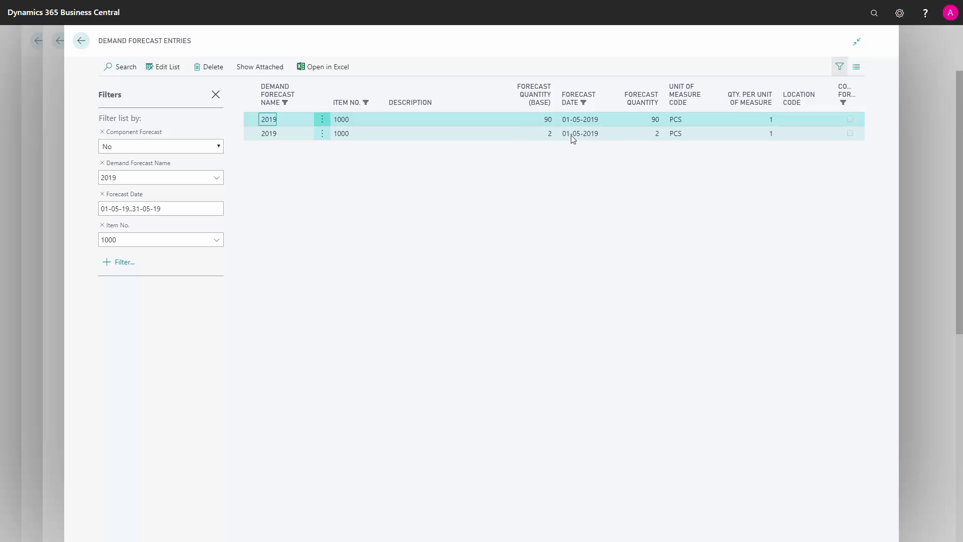
left_click(490, 133)
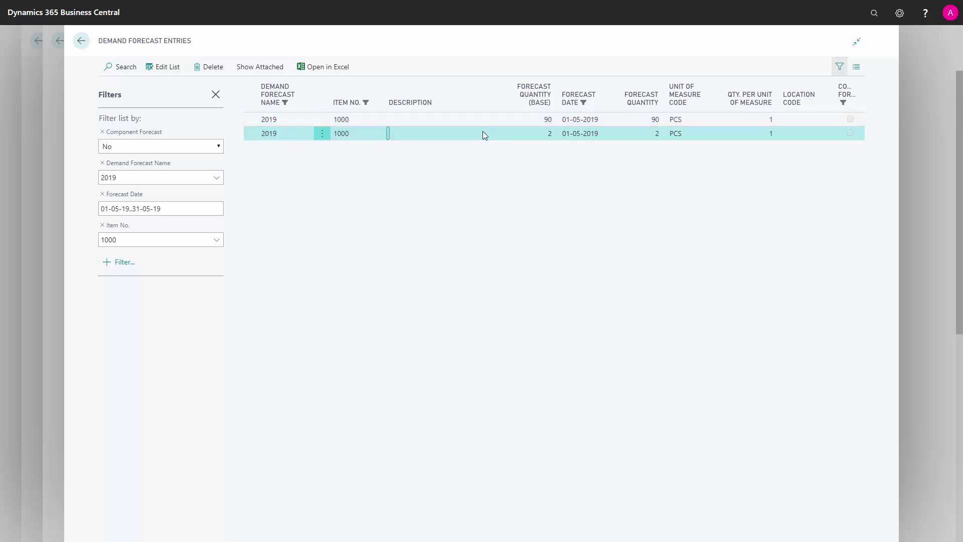
key("Escape")
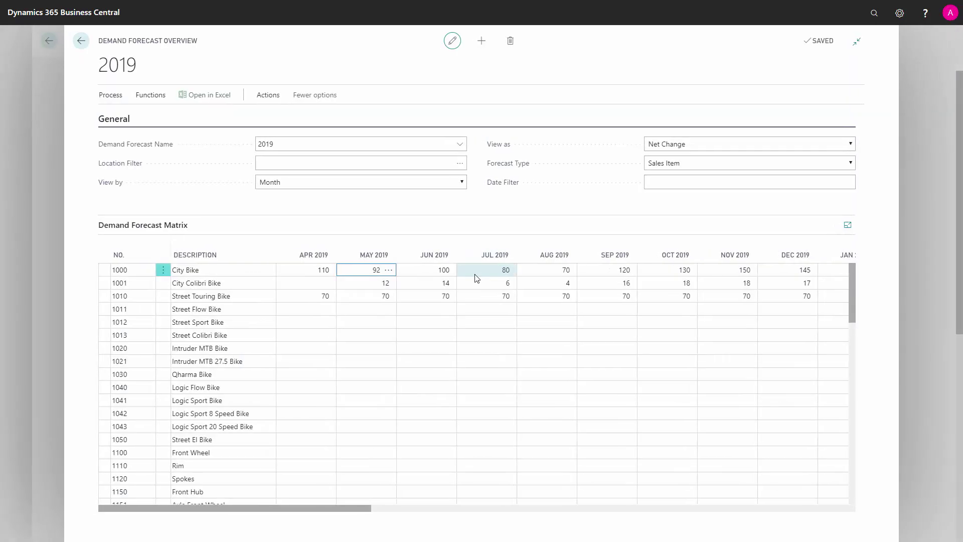
Step: Switch the matrix's Forecast Type to Component
left_click(648, 183)
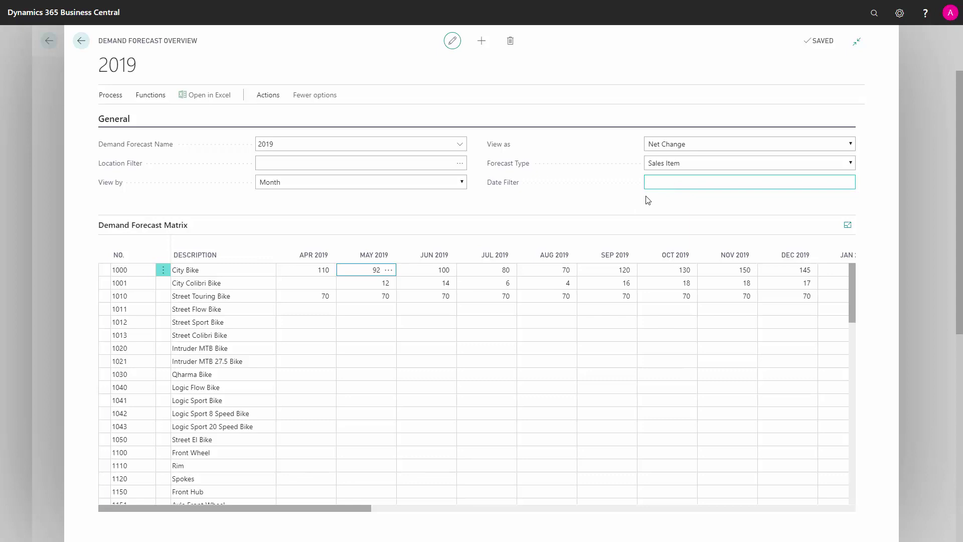
left_click(700, 167)
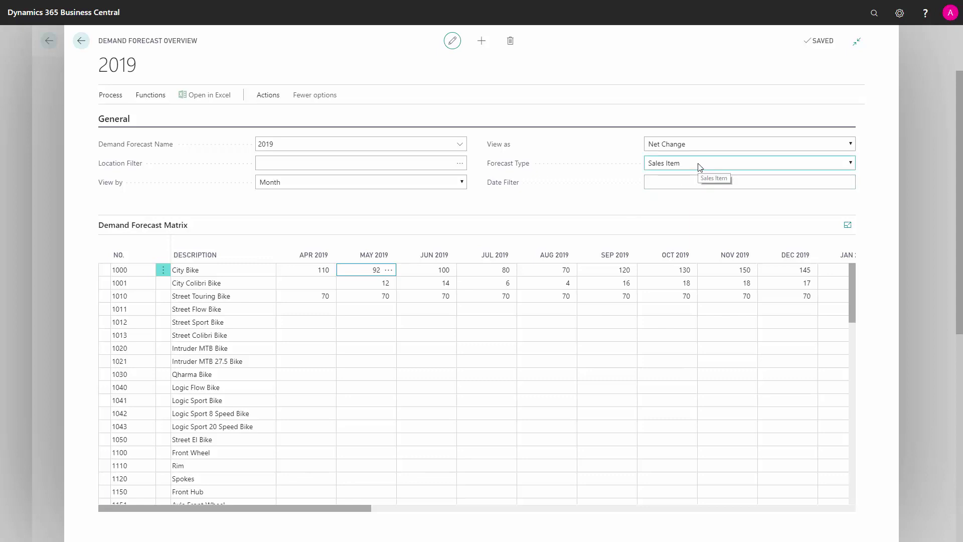
left_click(698, 164)
key("Escape")
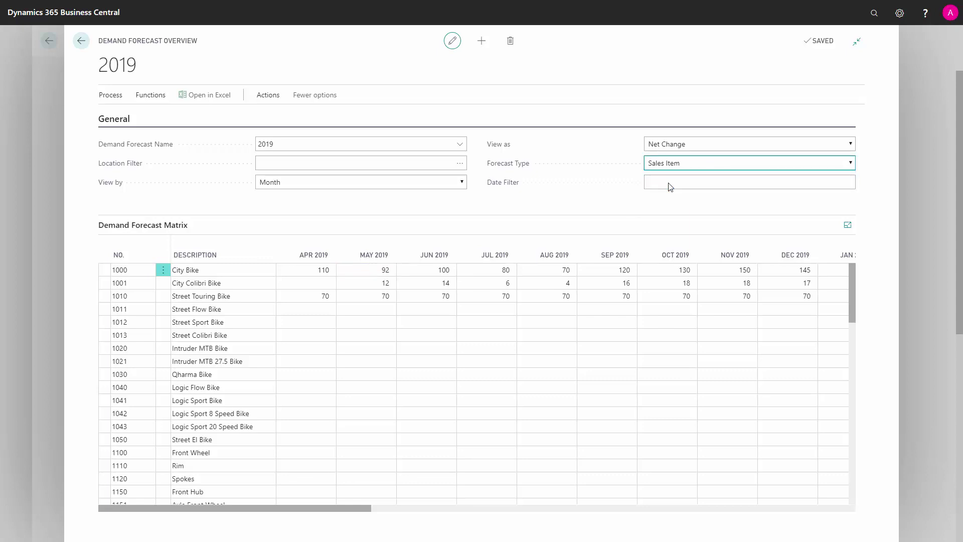
left_click(670, 187)
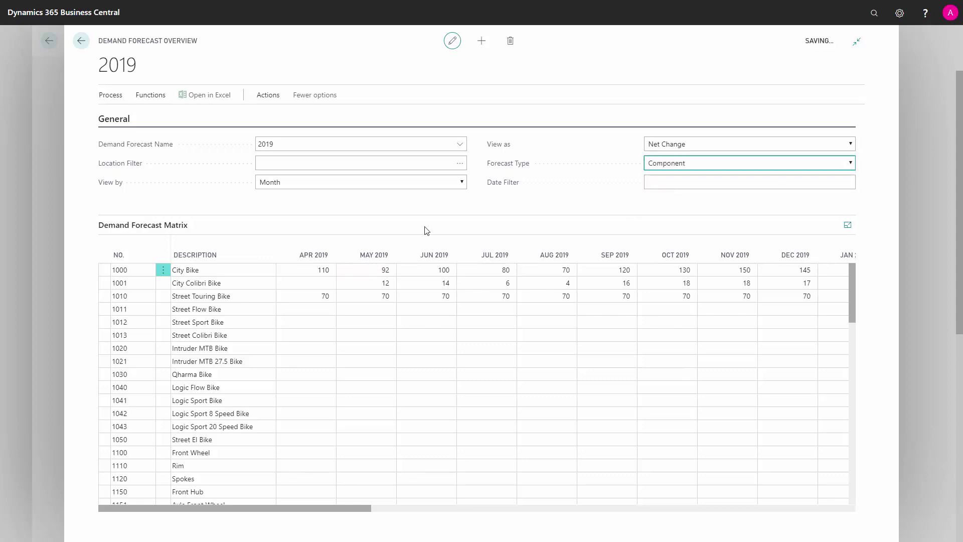
Step: Enter a component forecast of 12 for City Bike in May 2019, then show Both
left_click(370, 269)
type("12")
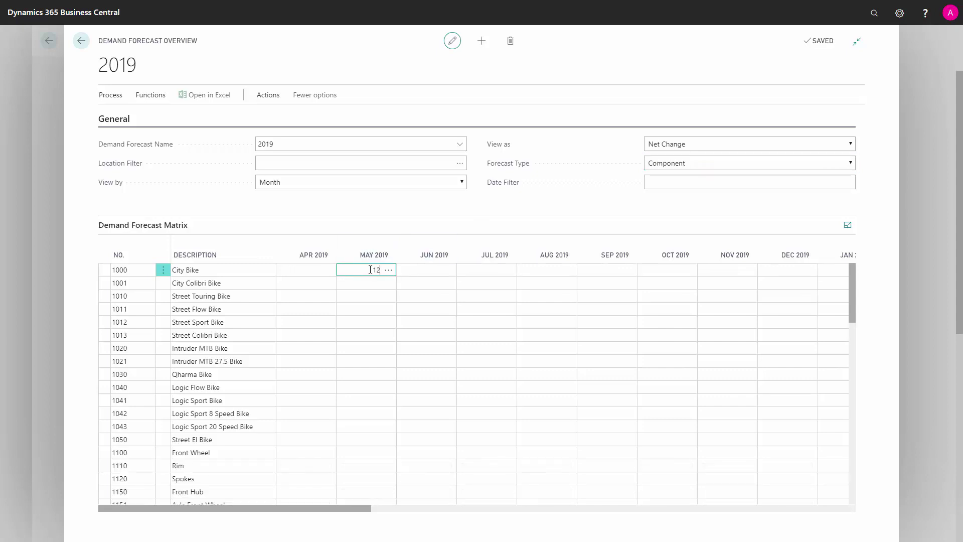
key("Tab")
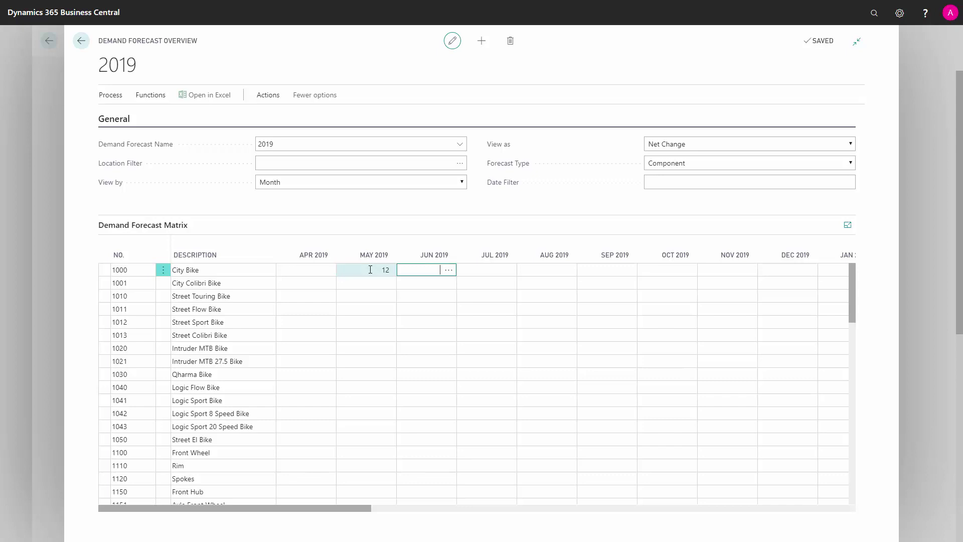
left_click(692, 164)
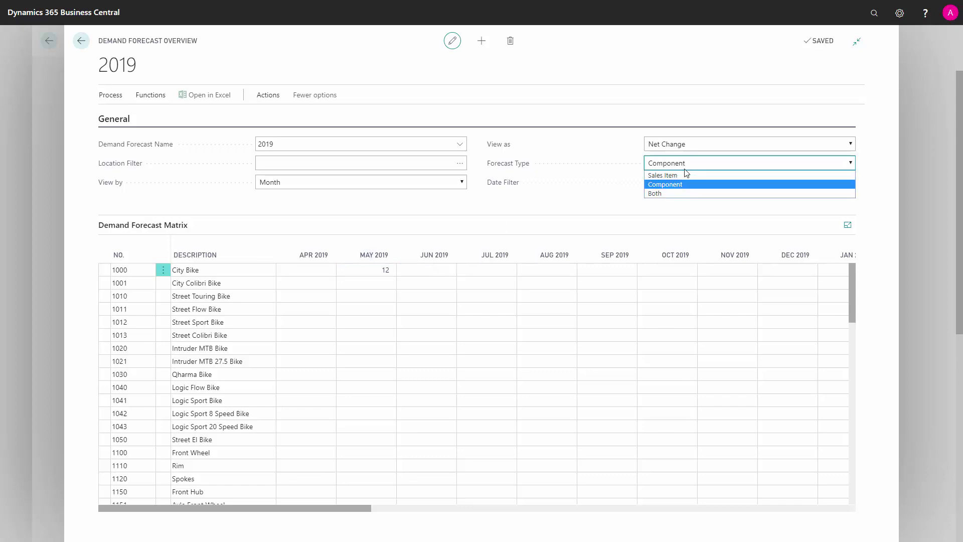
left_click(662, 194)
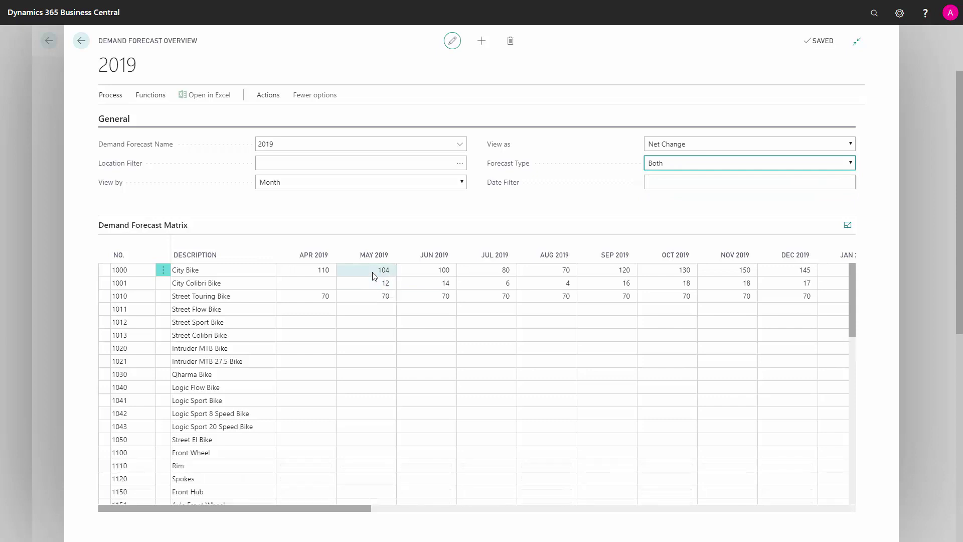
left_click(671, 166)
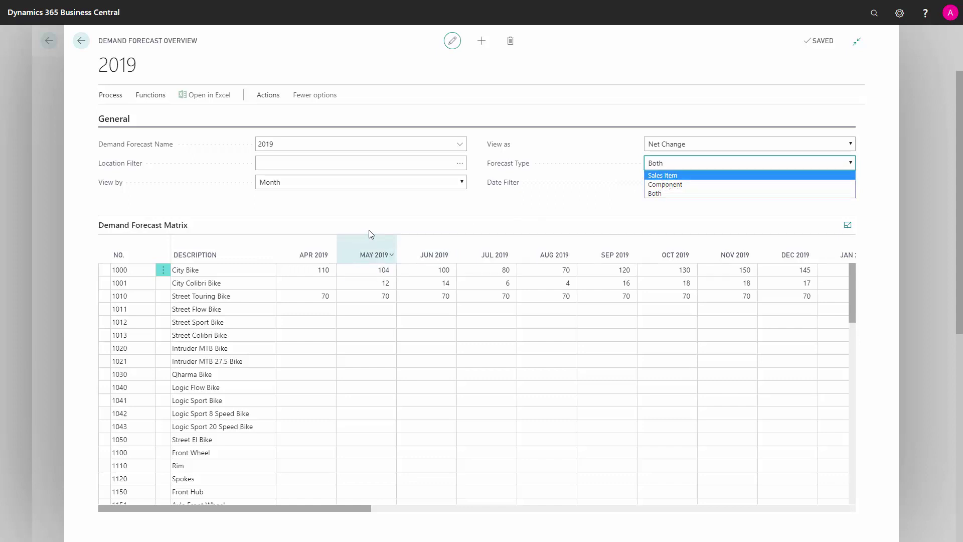
left_click(368, 216)
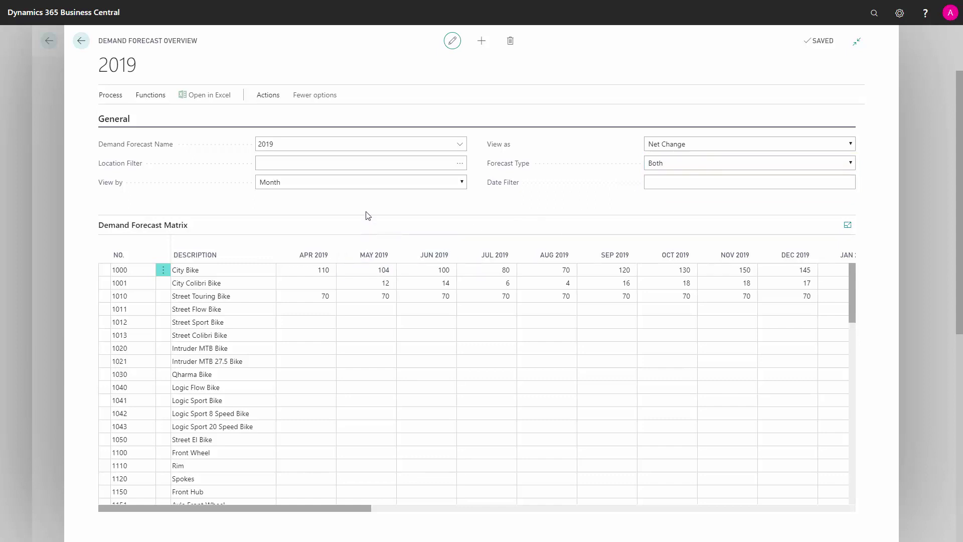
left_click(380, 270)
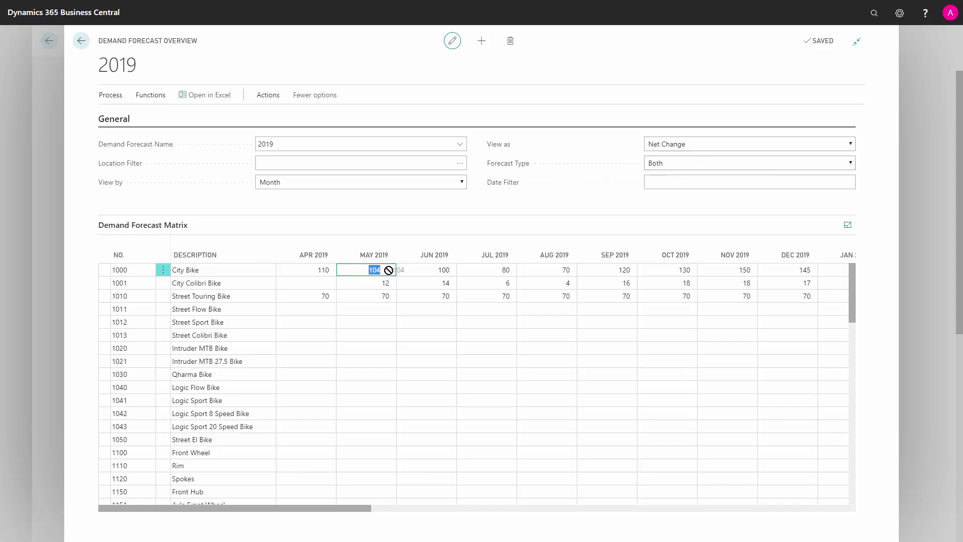
Step: Set Forecast Type back to Sales Item, returning City Bike's May 2019 to 92
left_click(373, 270)
left_click(690, 165)
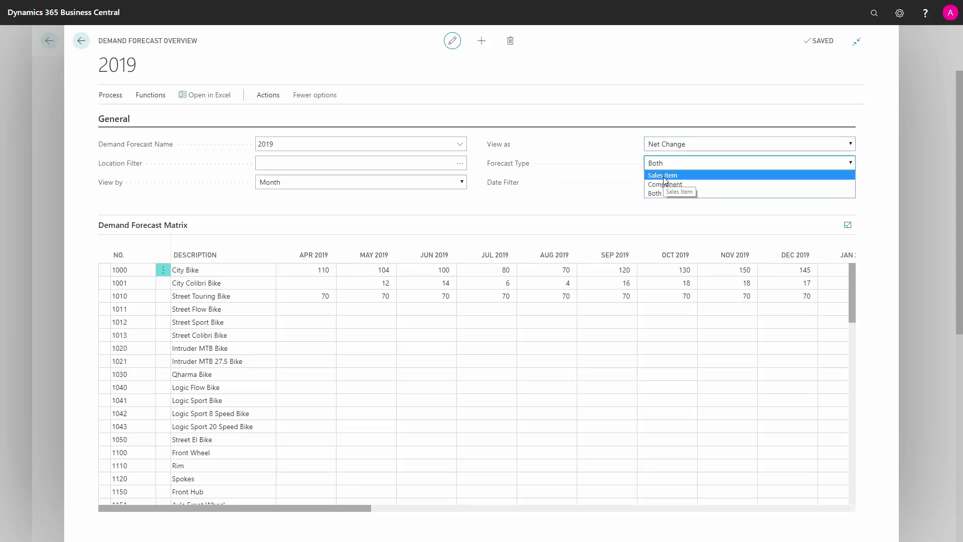
left_click(666, 193)
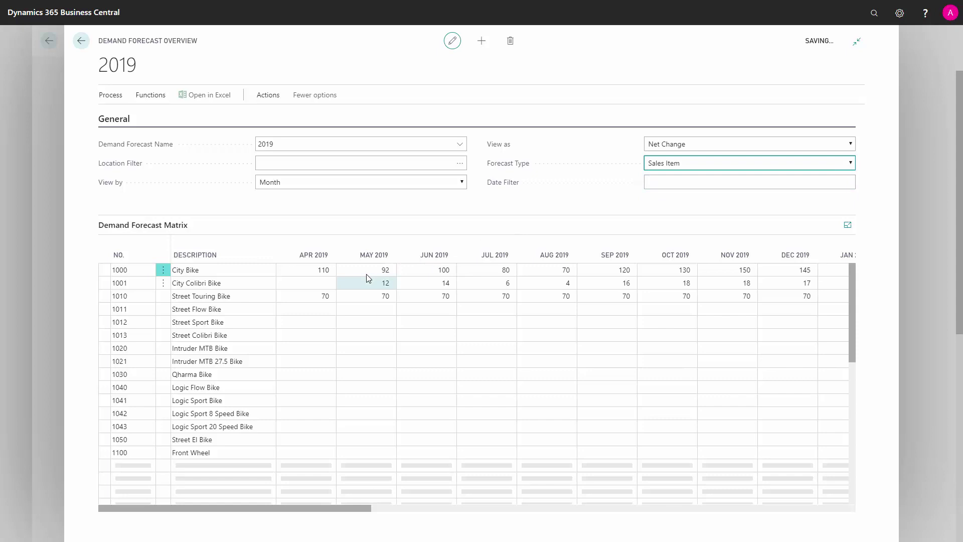
left_click(304, 185)
Step: View the matrix by Week and change City Bike's week 18.2019 forecast from 92 to 100
left_click(271, 203)
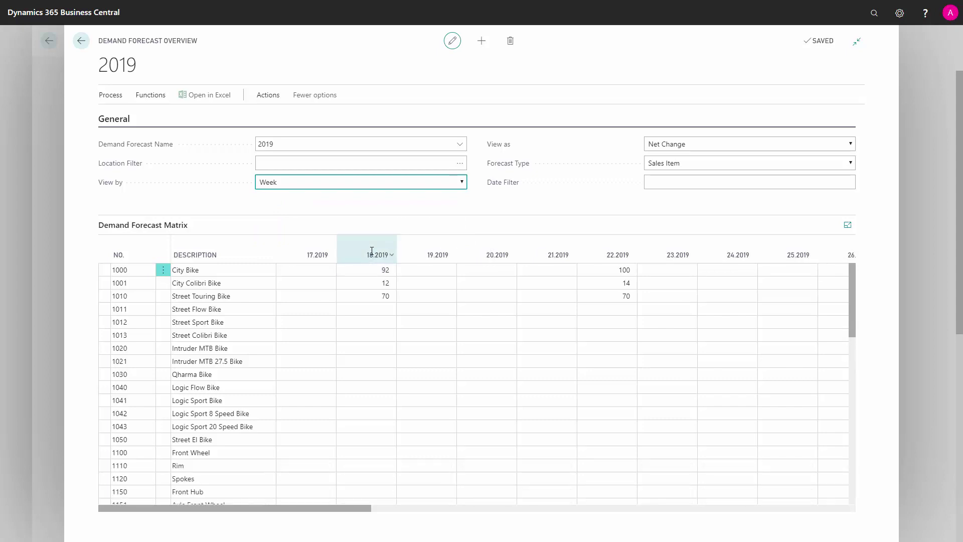
left_click(375, 268)
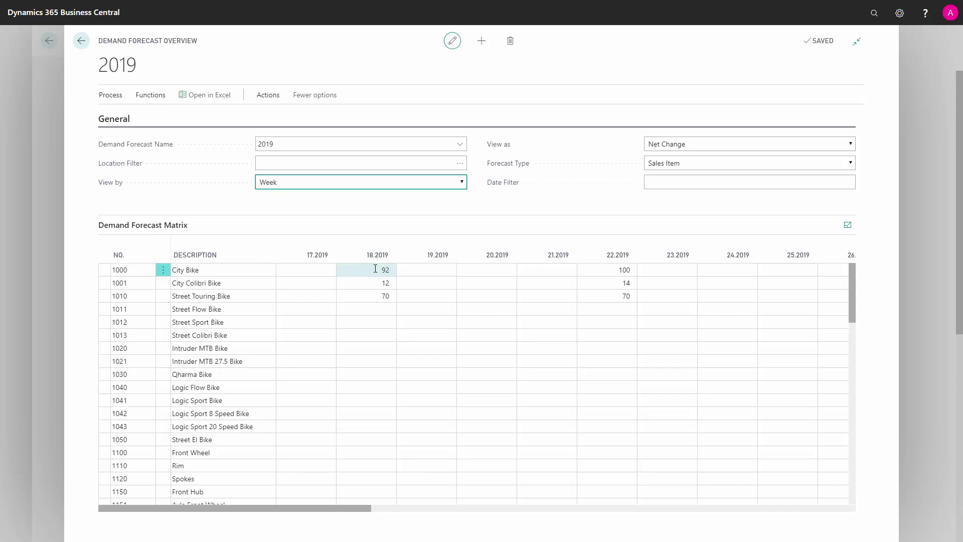
left_click(375, 269)
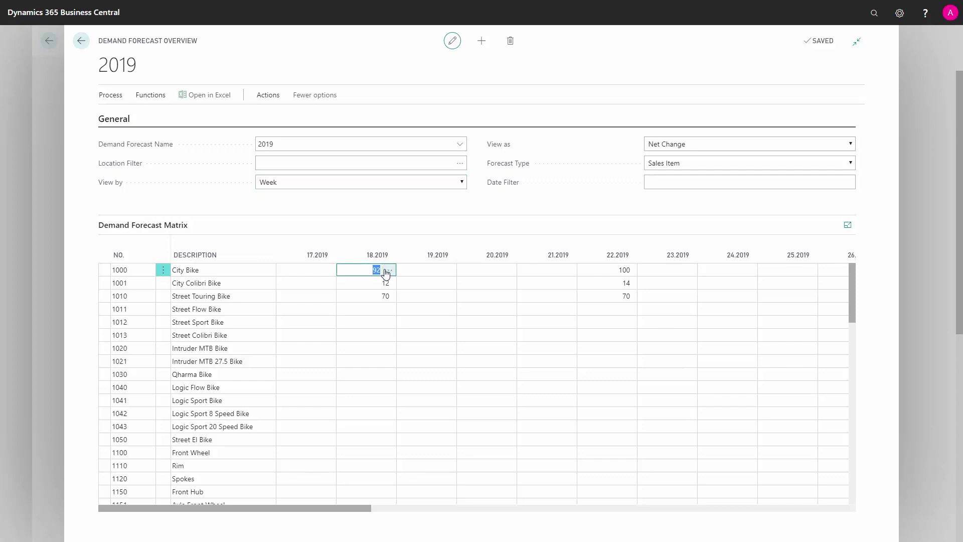
type("100")
key("Tab")
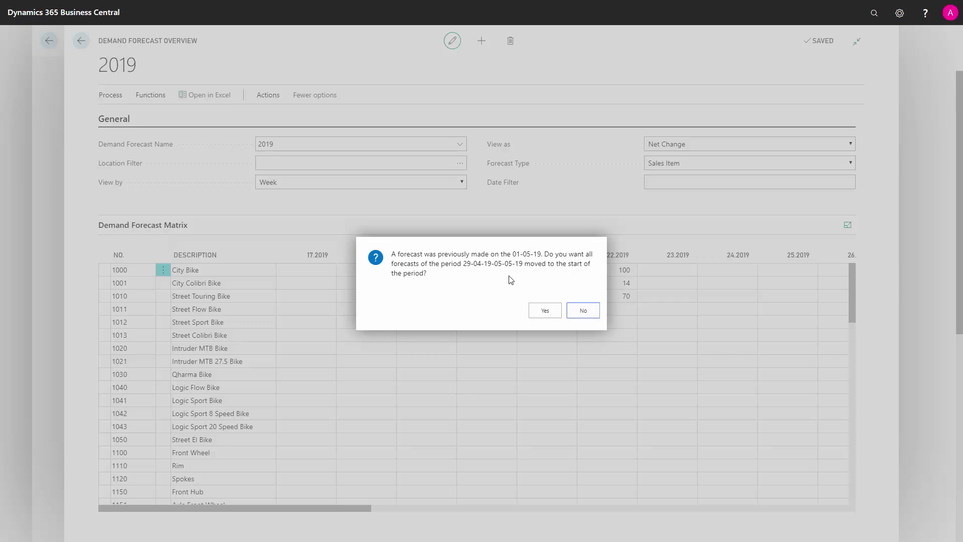
Step: Confirm moving the forecasts to period start and view the matrix by Day
left_click(547, 313)
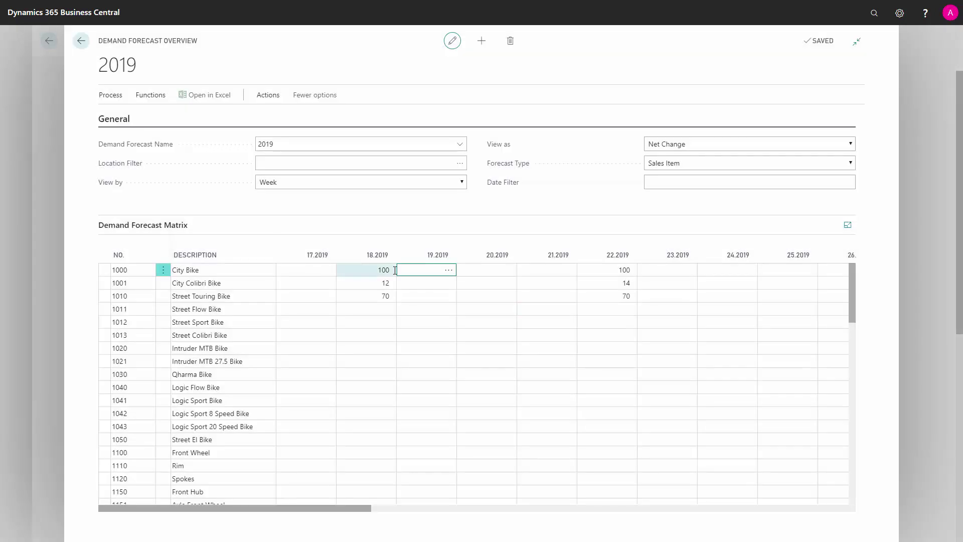
left_click(301, 186)
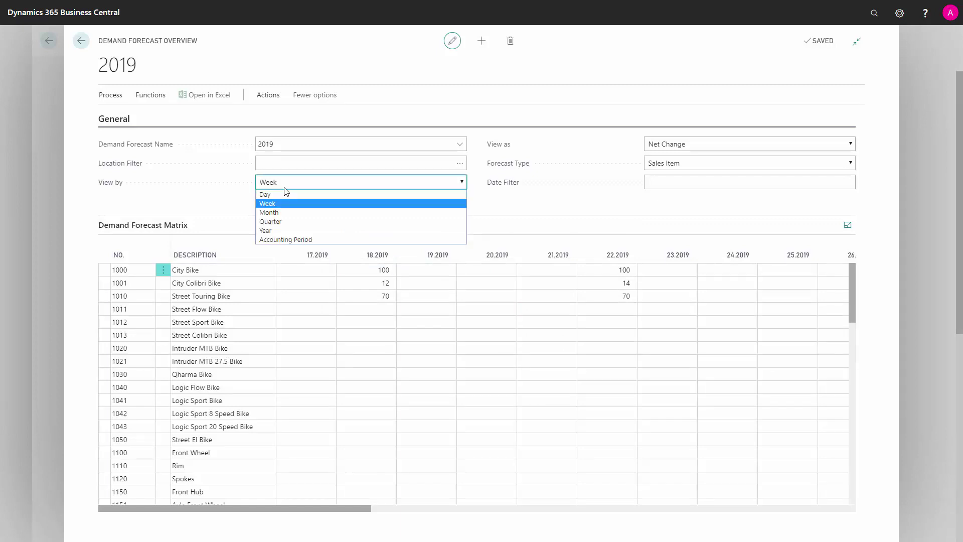
left_click(277, 195)
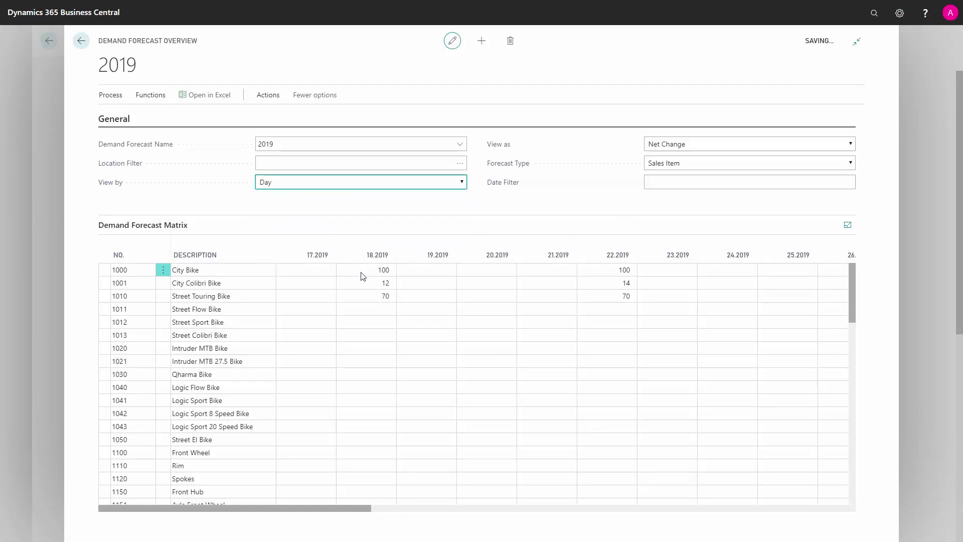
left_click(593, 377)
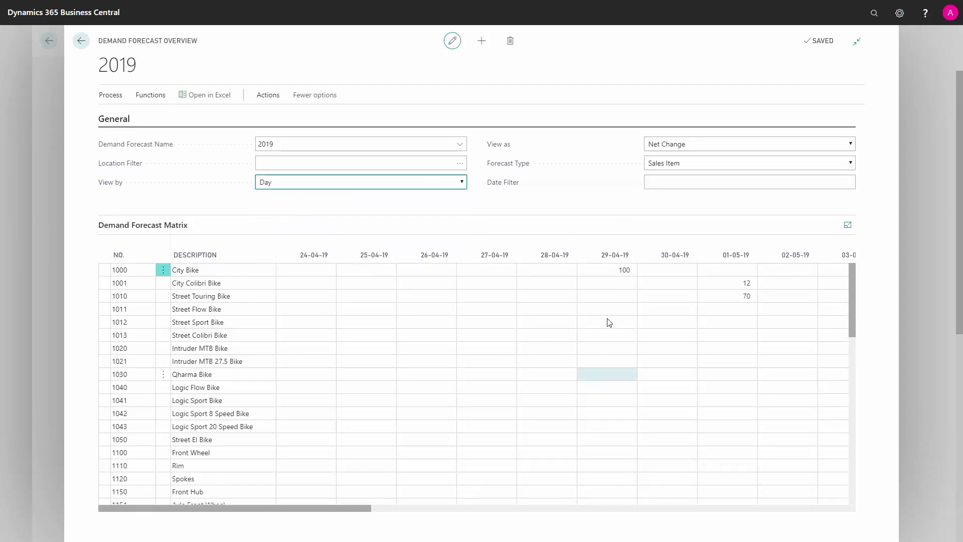
Step: Select City Bike's 29-04-19 quantity of 100, then go to its 01-05-19 cell
left_click(613, 269)
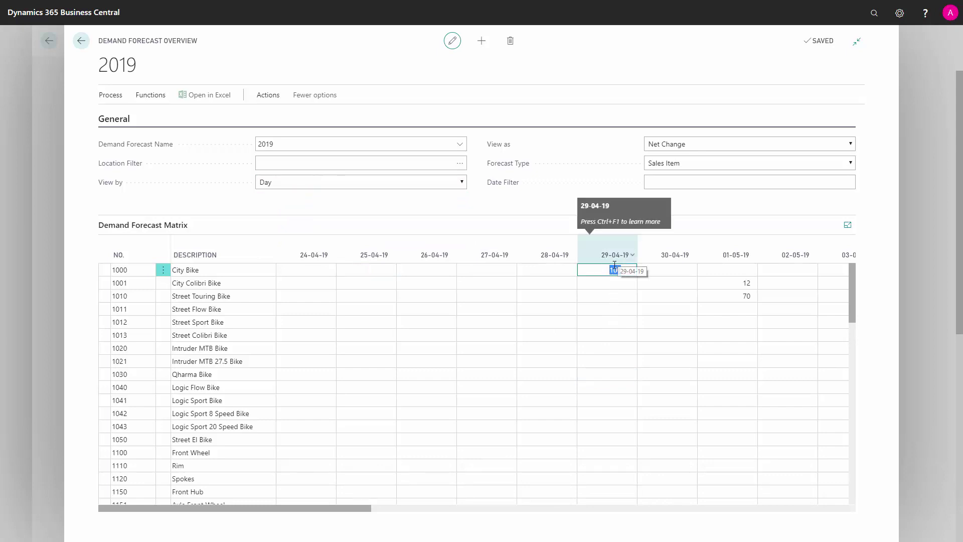
left_click(614, 269)
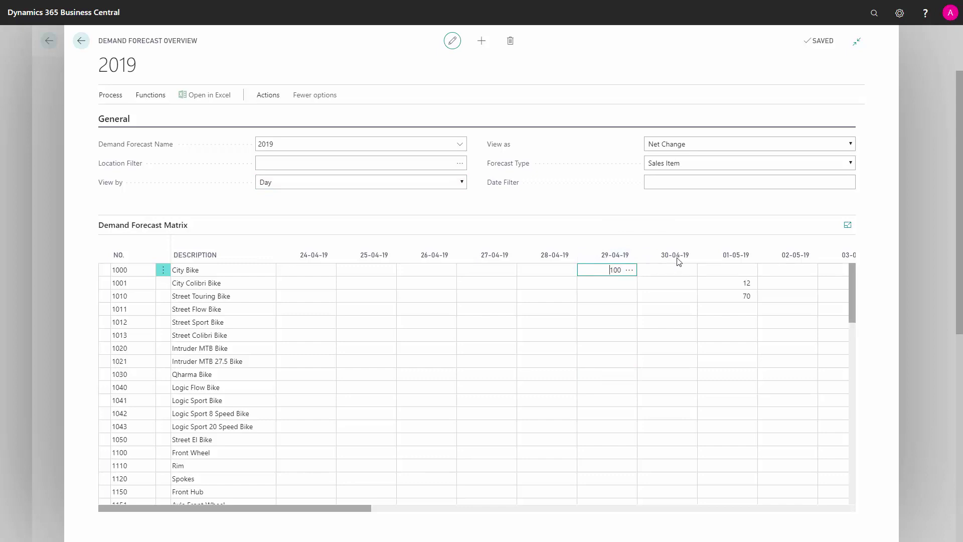
left_click(730, 269)
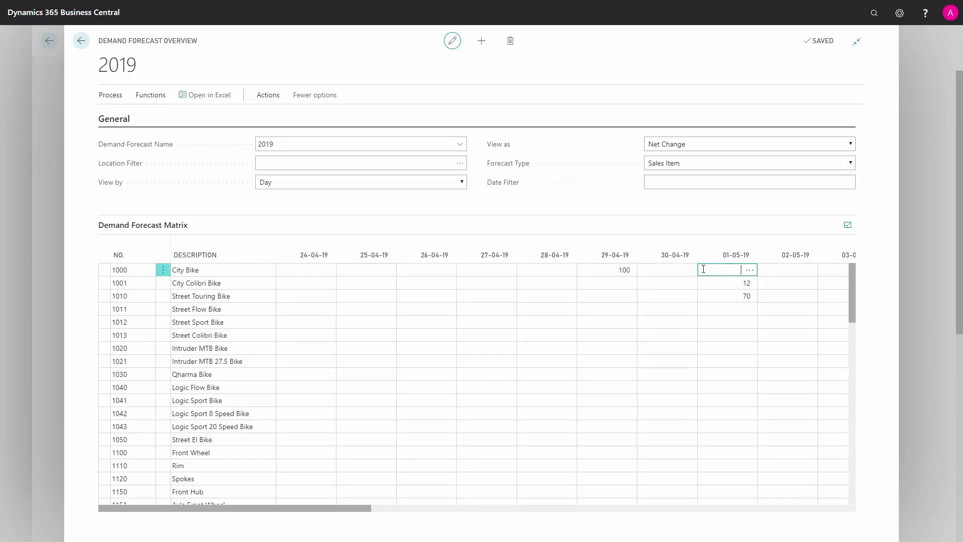
Step: Clear City Bike's 29-04-19 forecast quantity of 100
left_click(616, 270)
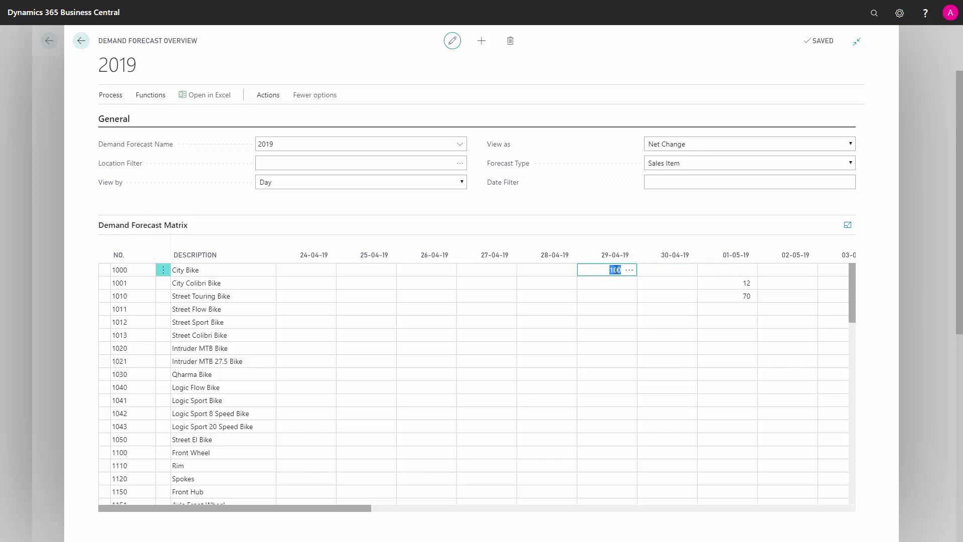
key("Delete")
key("Tab")
Step: Enter 90 for City Bike on 01-05-19 and open its forecast entries
key("Tab")
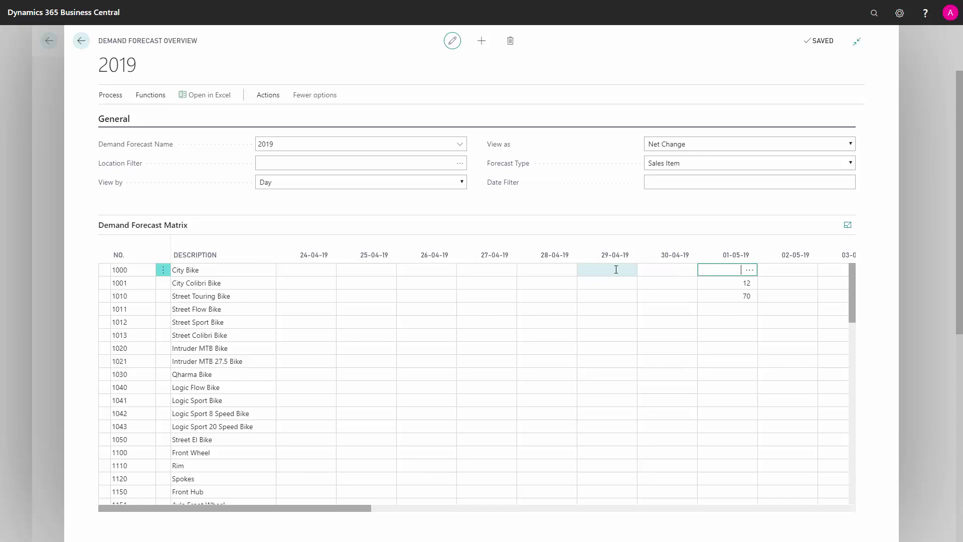
type("90")
key("Tab")
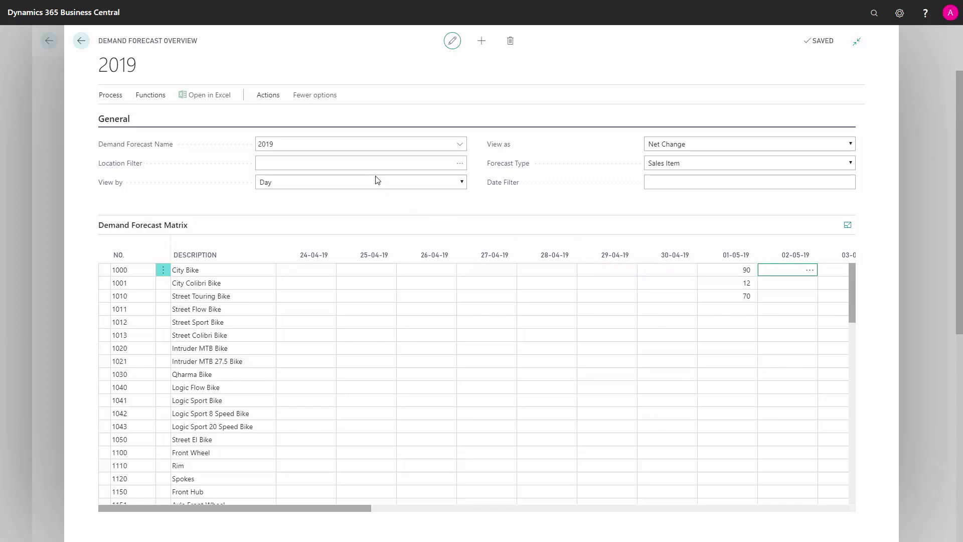
left_click(350, 162)
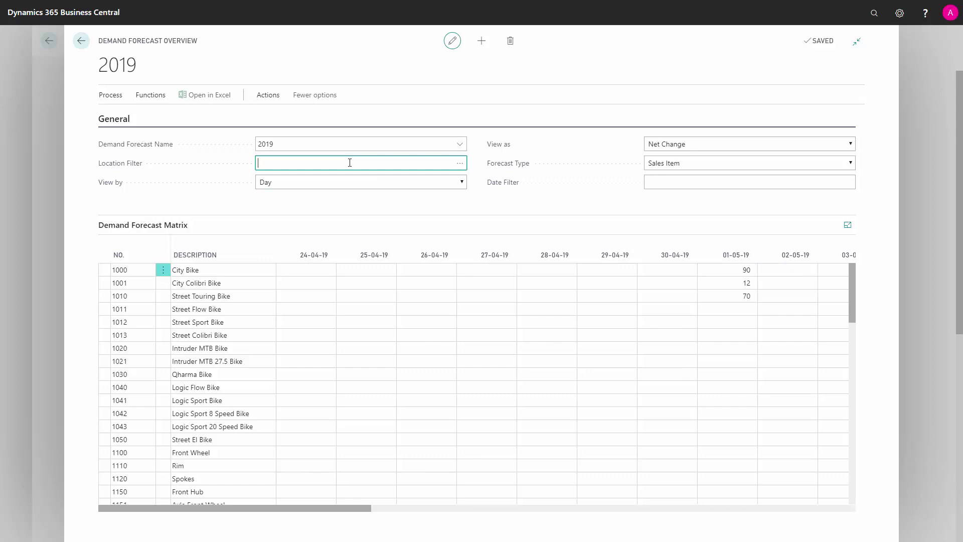
left_click(743, 270)
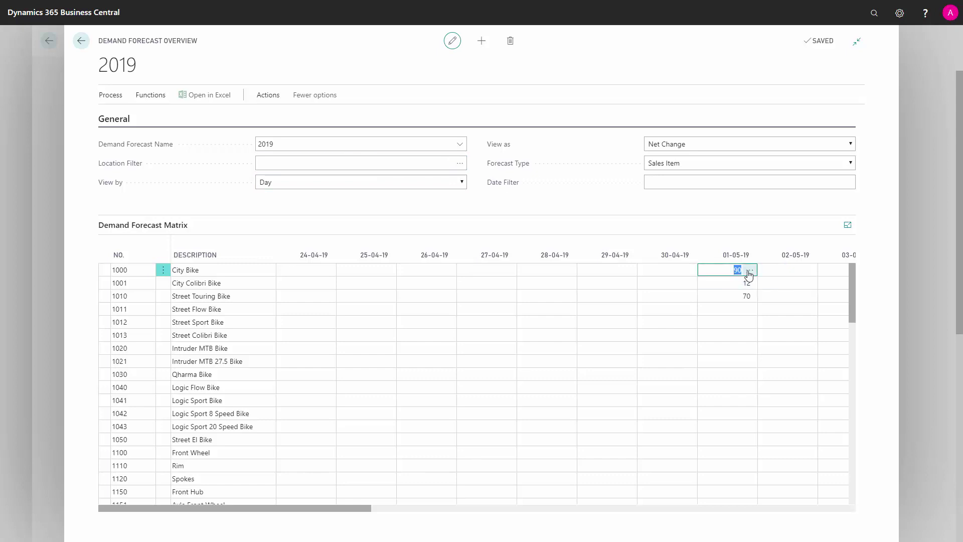
left_click(750, 270)
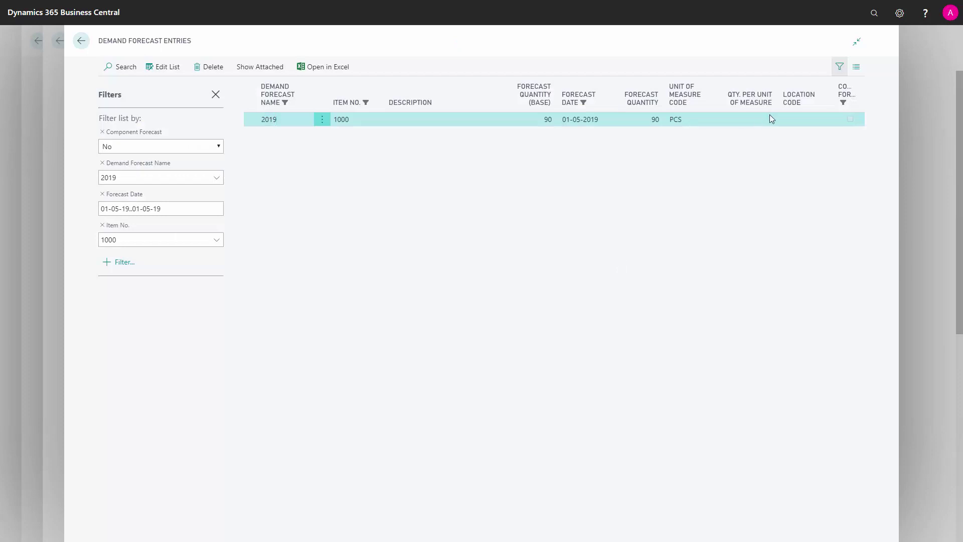
left_click(794, 118)
key("Escape")
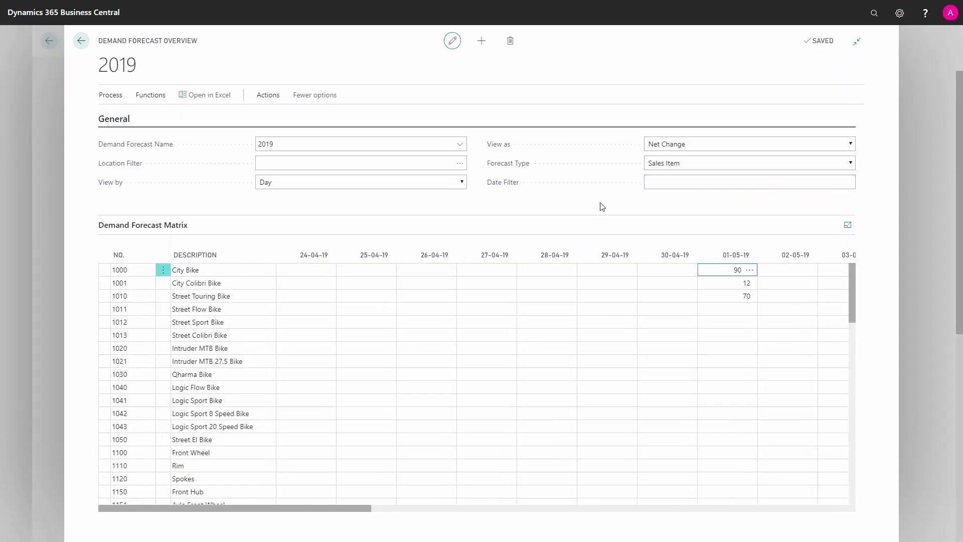
Step: View the matrix by Month and set the Location Filter to SIMPLE 1
left_click(398, 180)
left_click(336, 196)
left_click(284, 164)
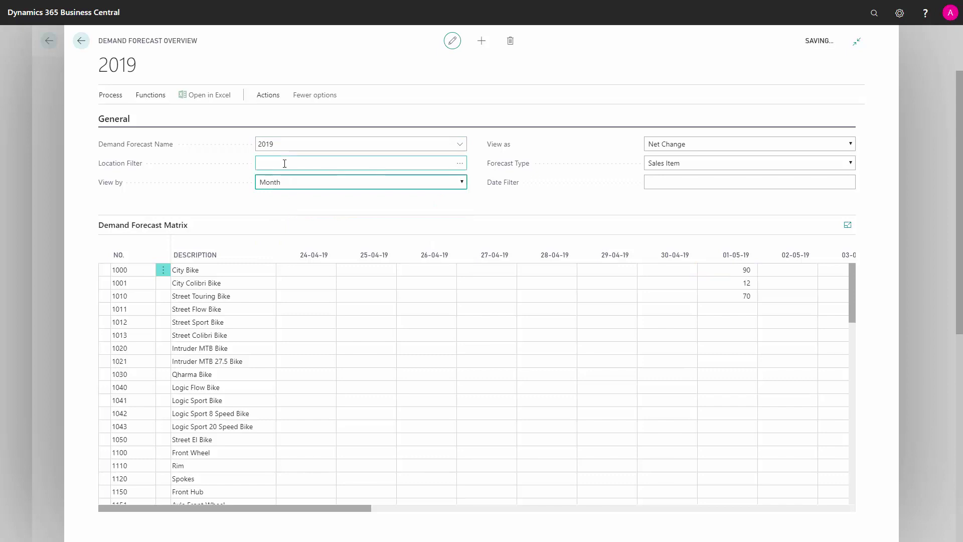
left_click(285, 164)
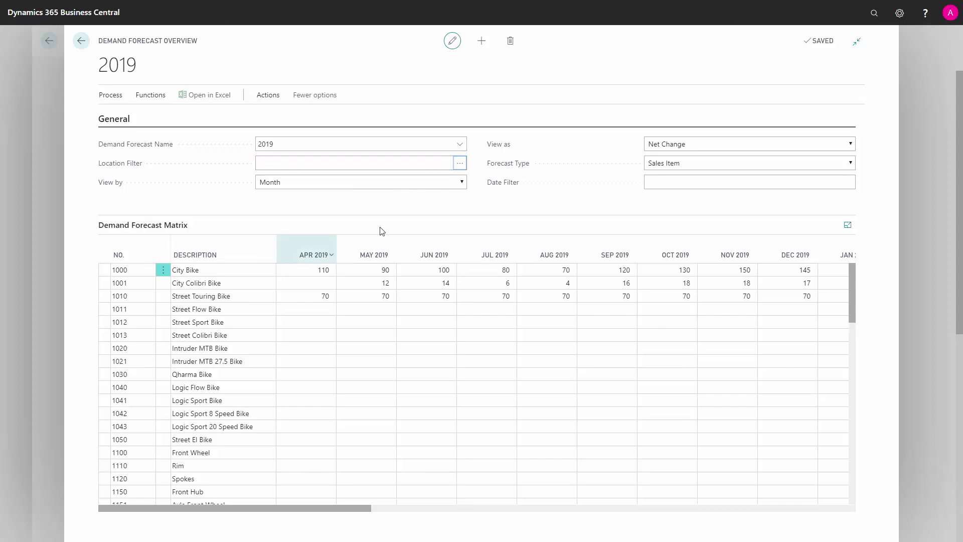
key("alt+Down")
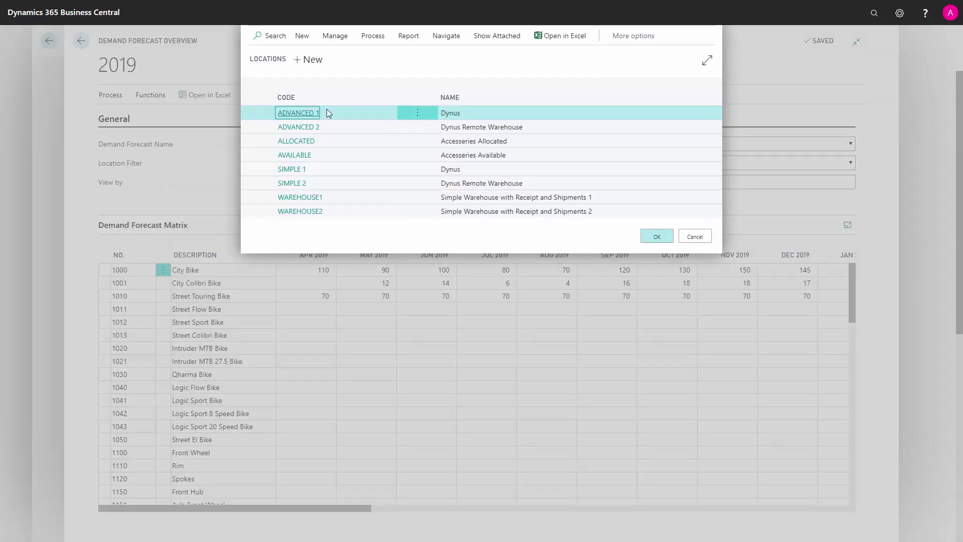
left_click(315, 170)
left_click(656, 236)
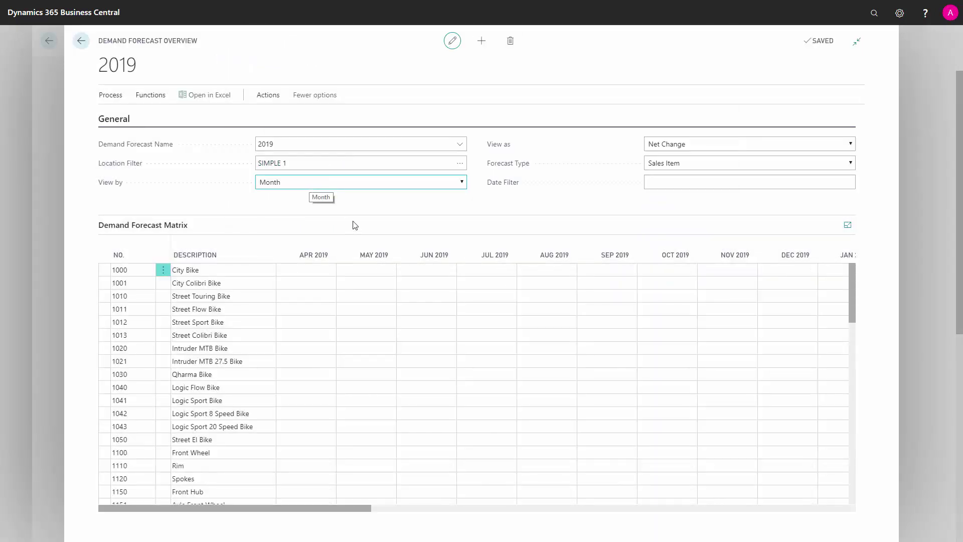
Step: Enter 20 as City Bike's MAY 2019 forecast for location SIMPLE 1
left_click(375, 271)
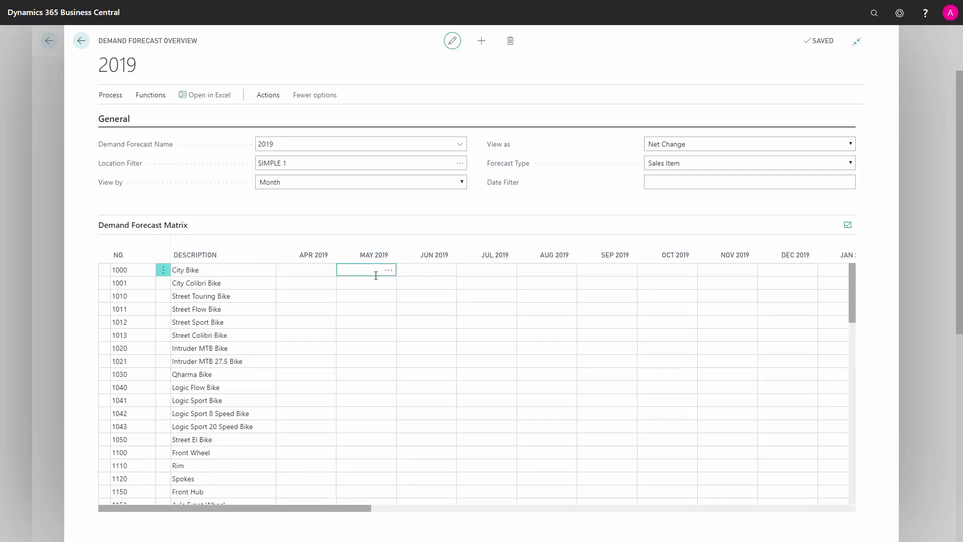
type("20")
key("Tab")
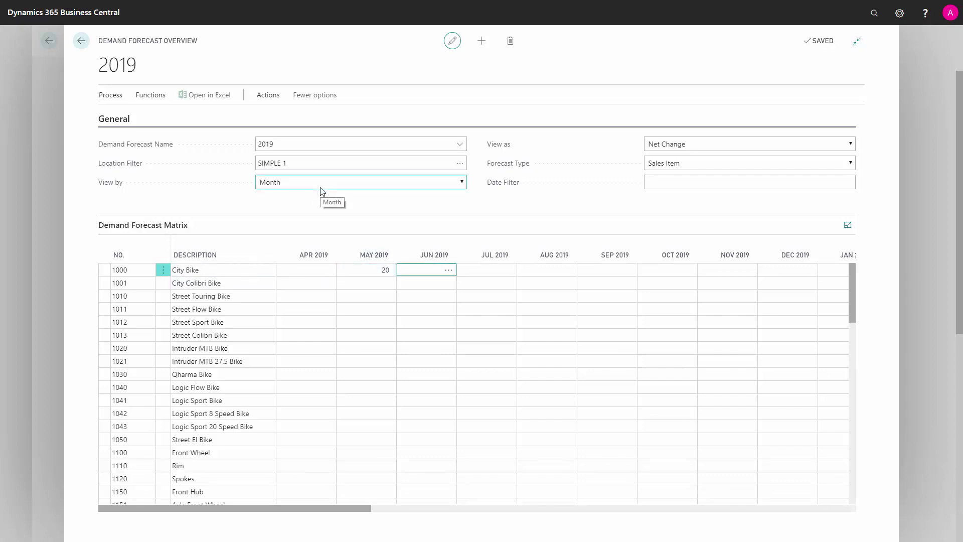
left_click(301, 159)
Step: Remove the SIMPLE 1 filter and check City Bike's May 110 total: entries 90 and 20
key("Delete")
key("Tab")
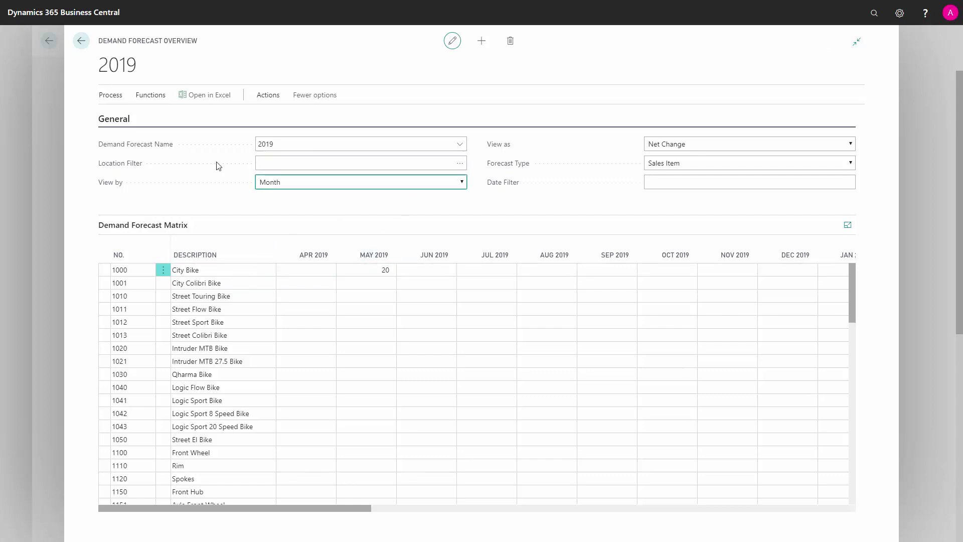
left_click(371, 270)
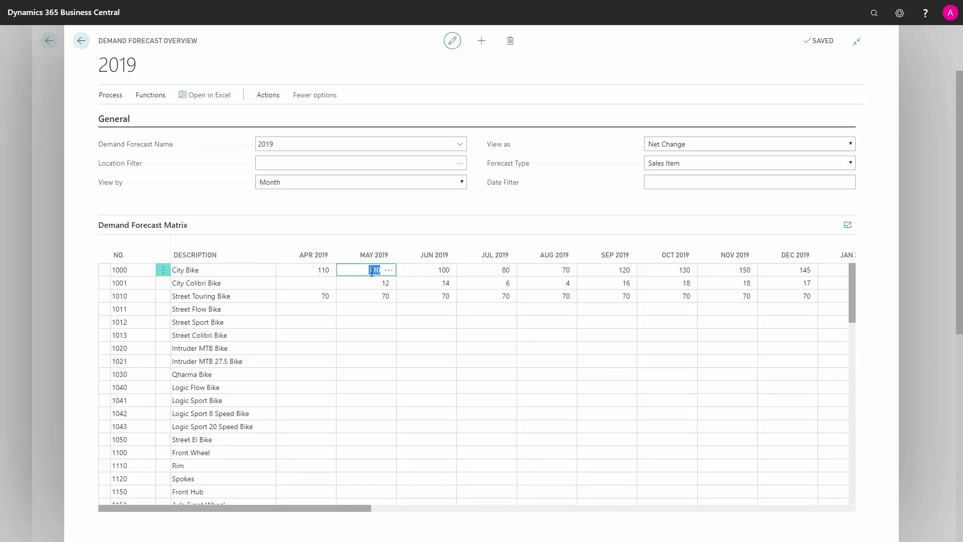
left_click(389, 274)
left_click(390, 274)
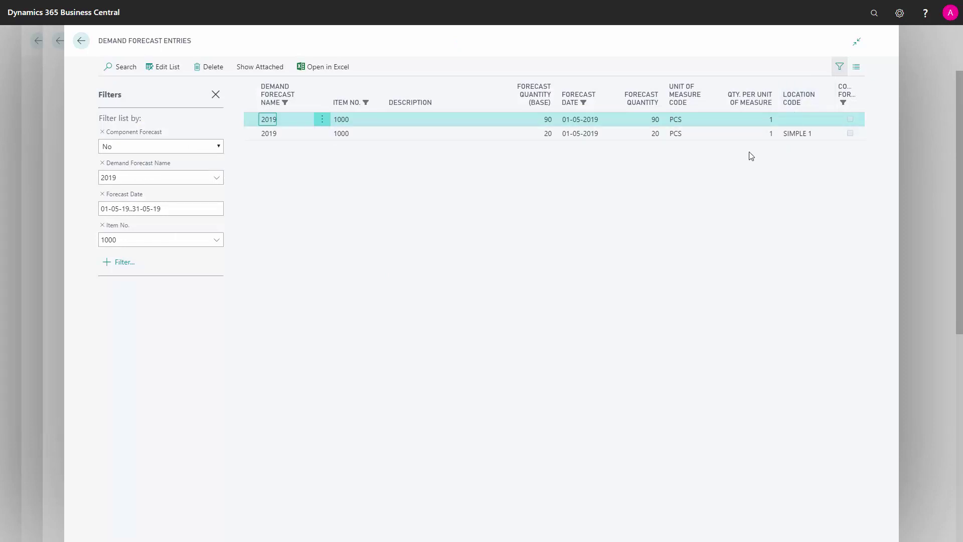
key("Escape")
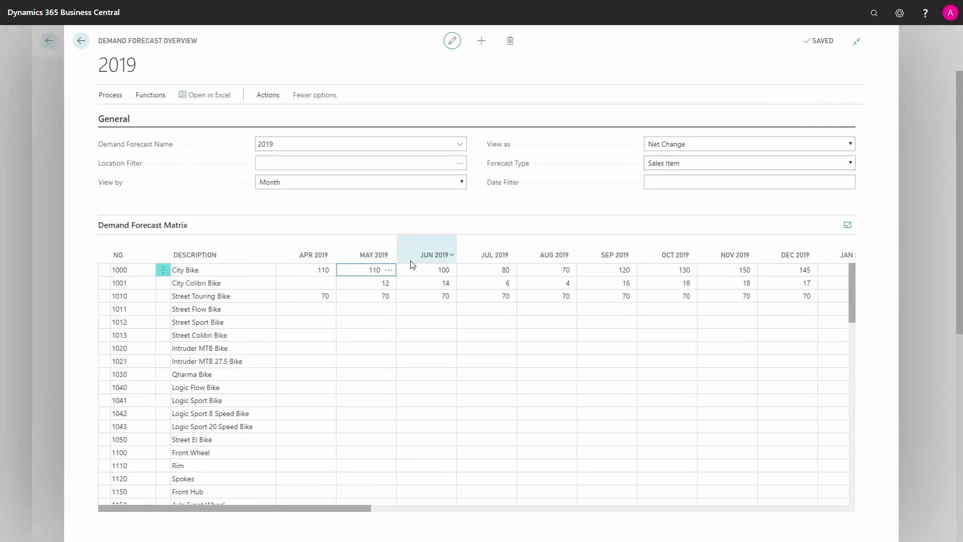
Step: Set Location Filter to '' so City Bike's May 2019 forecast reads 90, not 110
left_click(284, 162)
type("''")
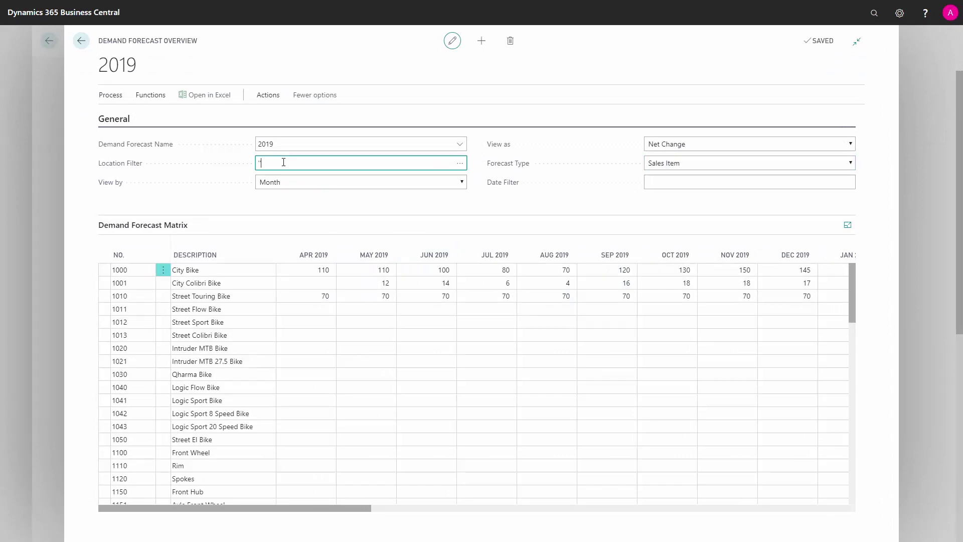
key("Tab")
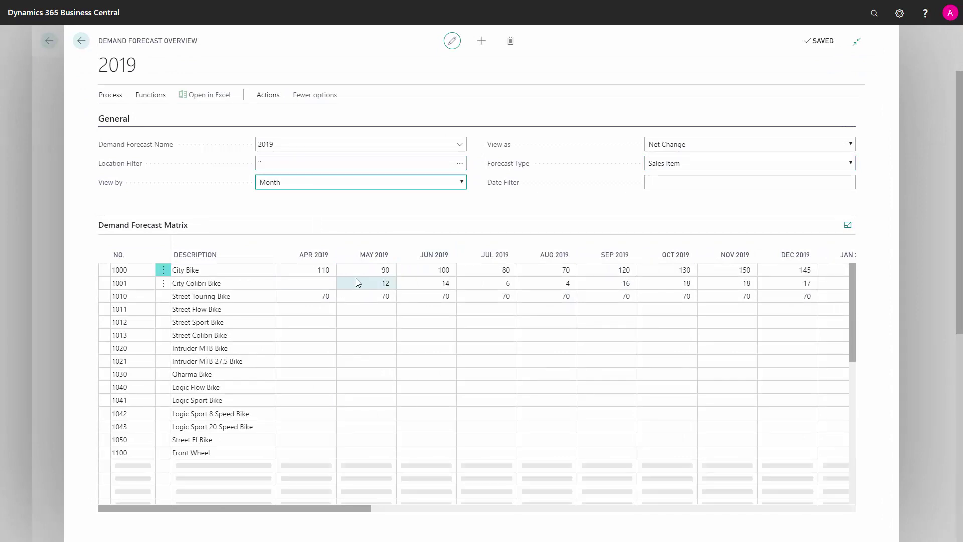
left_click(372, 270)
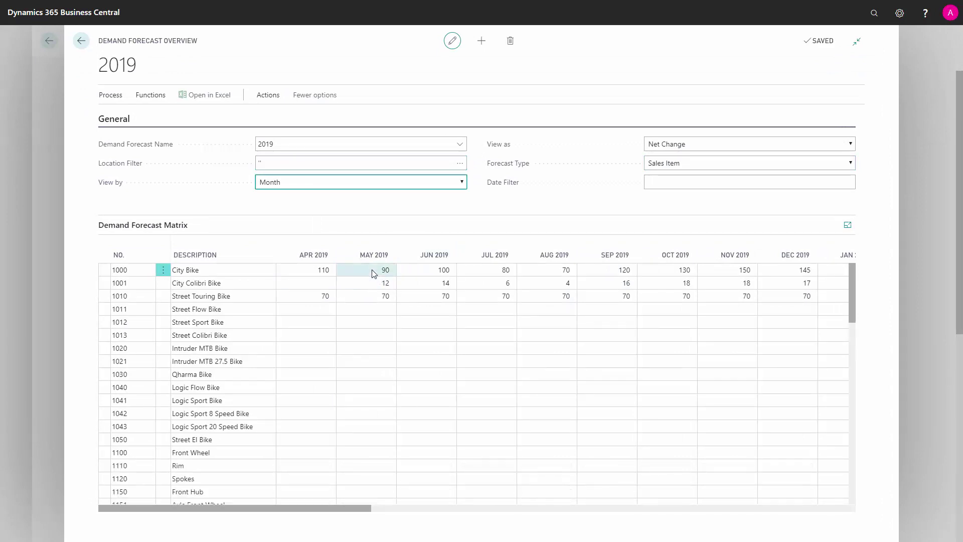
left_click(279, 164)
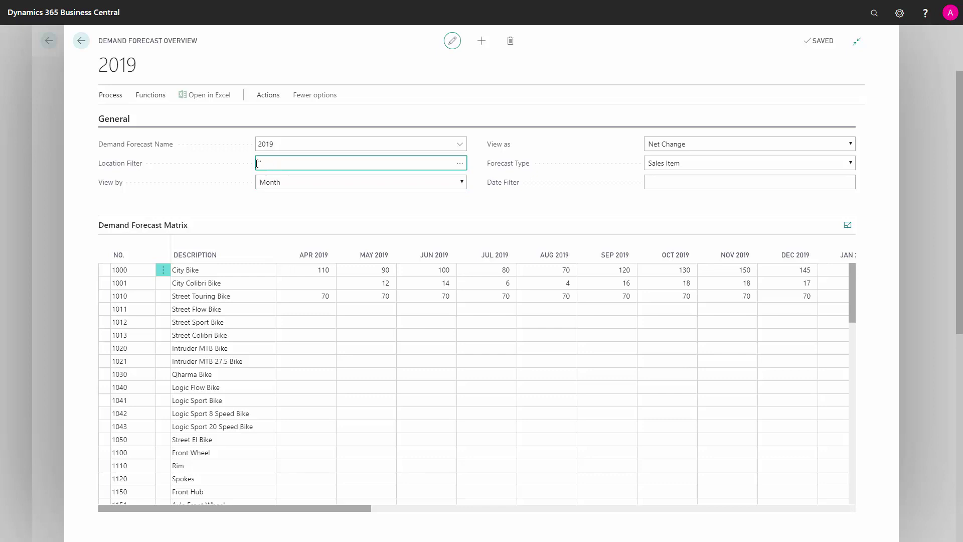